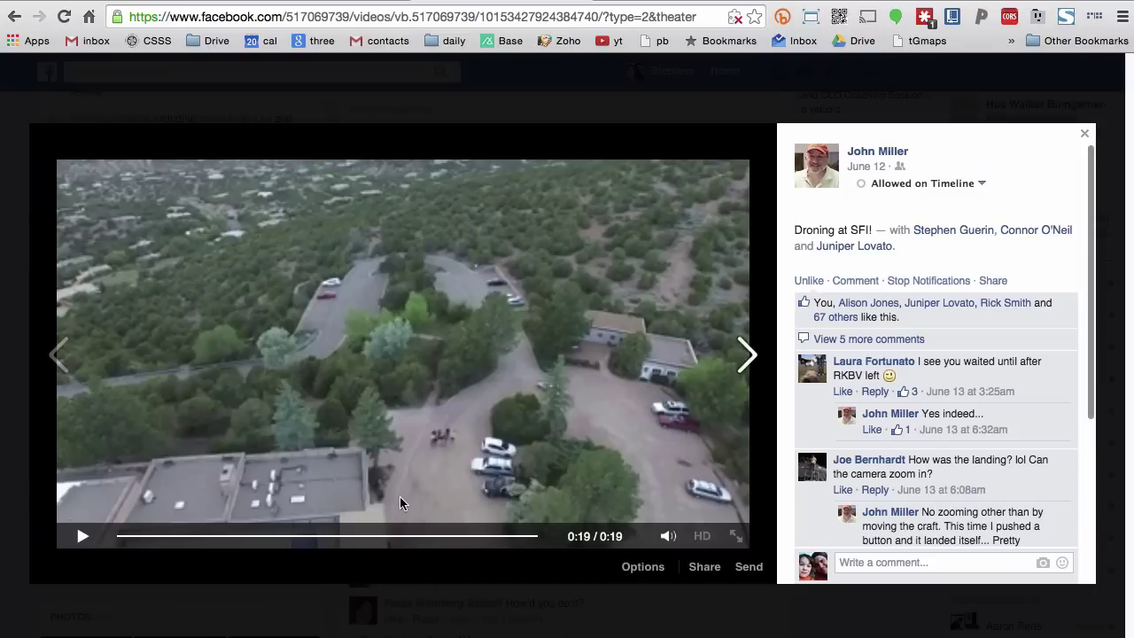
- Switch to Facebook and play the drone footage of the winding wooded road full screen
{"action": "key", "text": "super+Tab"}
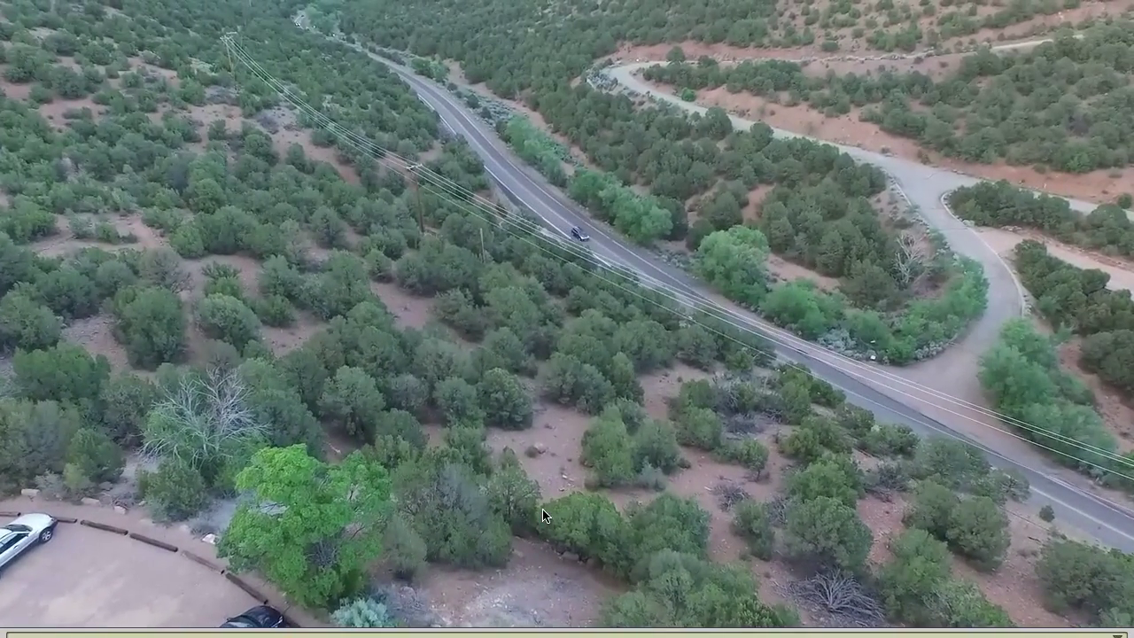
- Switch to PhotoScan and close the drone photo thumbnails pane
{"action": "key", "text": "super+Tab"}
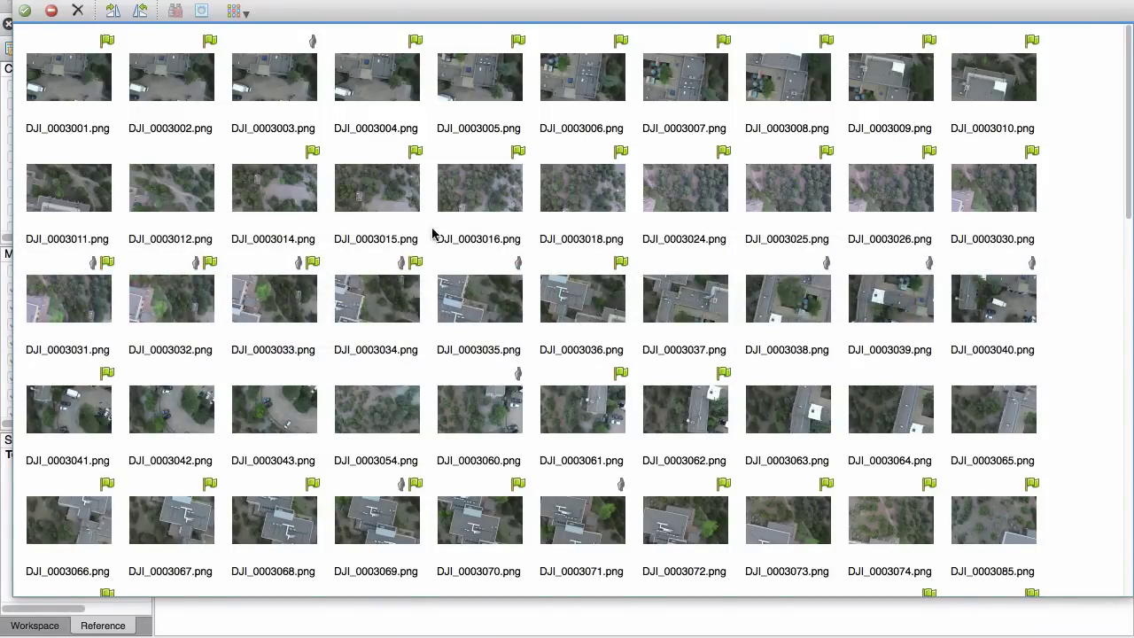
{"action": "scroll", "coordinate": [439, 292], "scroll_direction": "down", "scroll_amount": 10}
{"action": "scroll", "coordinate": [443, 322], "scroll_direction": "up", "scroll_amount": 10}
{"action": "left_click", "coordinate": [25, 4]}
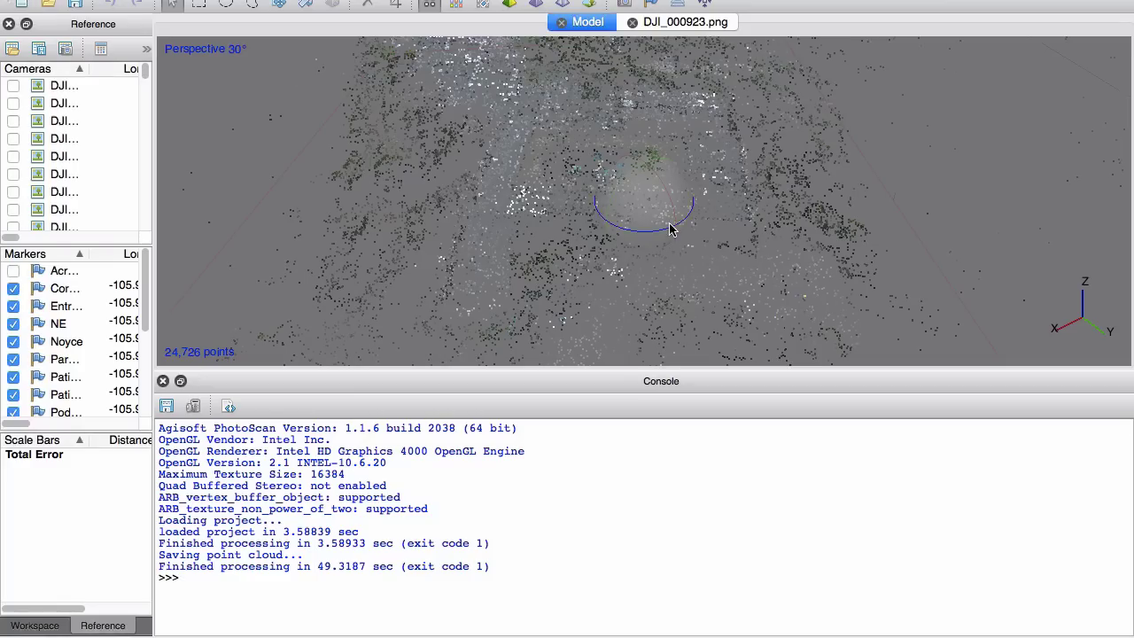
- Orbit the campus point cloud to a top-down view showing its labelled markers
{"action": "left_click_drag", "start_coordinate": [510, 205], "coordinate": [578, 258]}
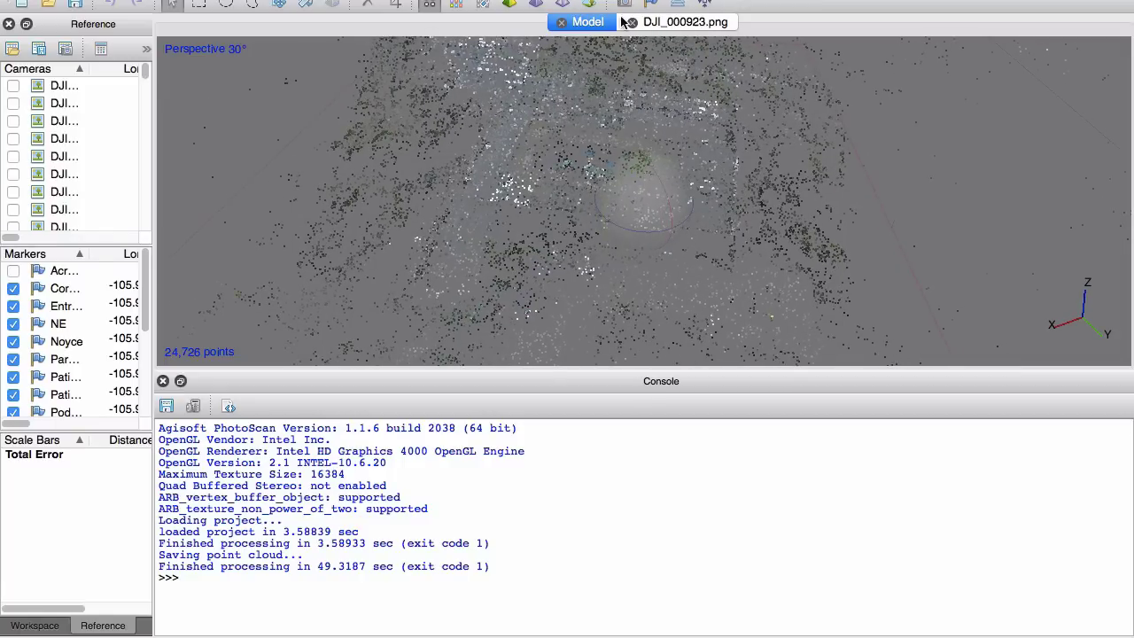
{"action": "left_click_drag", "start_coordinate": [630, 156], "coordinate": [631, 157]}
{"action": "left_click_drag", "start_coordinate": [490, 171], "coordinate": [558, 206]}
{"action": "left_click_drag", "start_coordinate": [641, 197], "coordinate": [643, 242]}
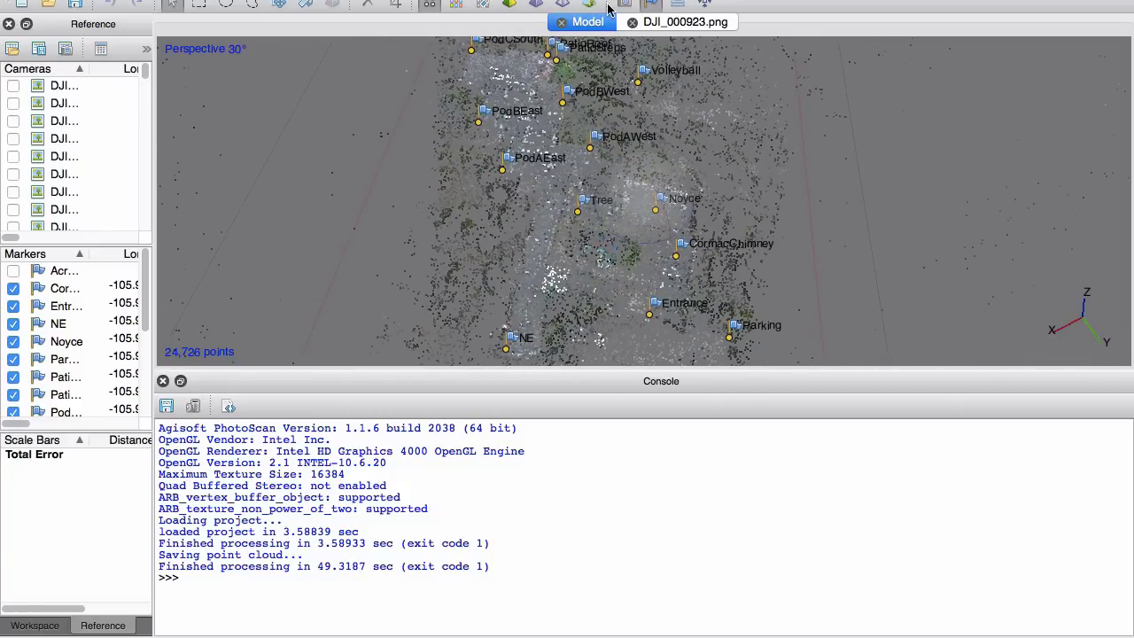
- Toggle the campus model between shaded and textured display, ending on the textured mesh
{"action": "left_click", "coordinate": [537, 5]}
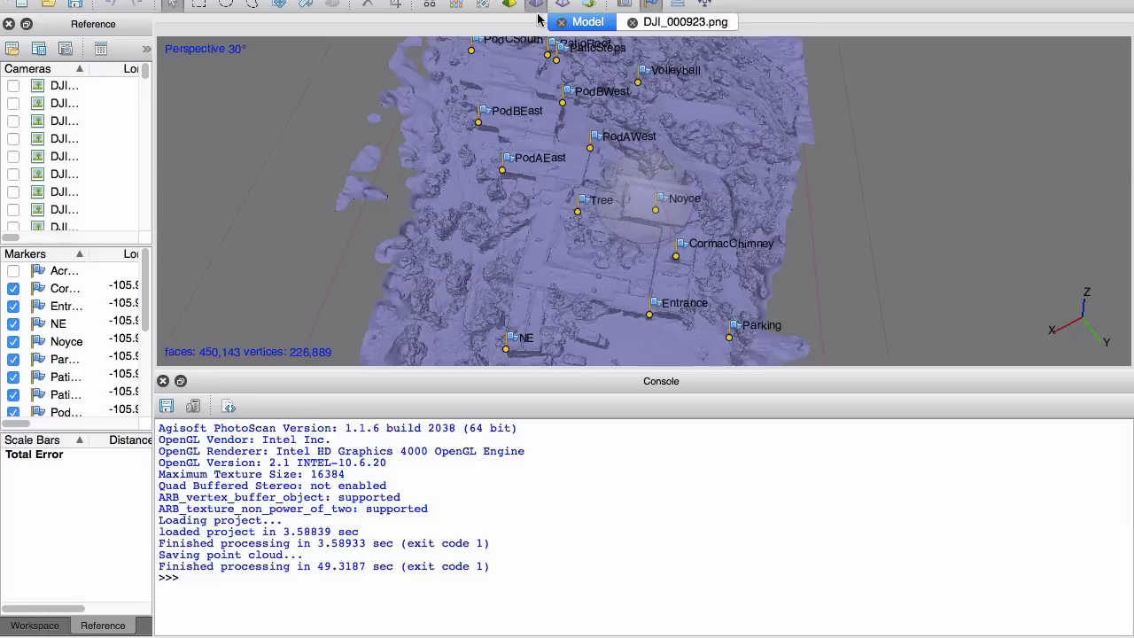
{"action": "left_click", "coordinate": [510, 5]}
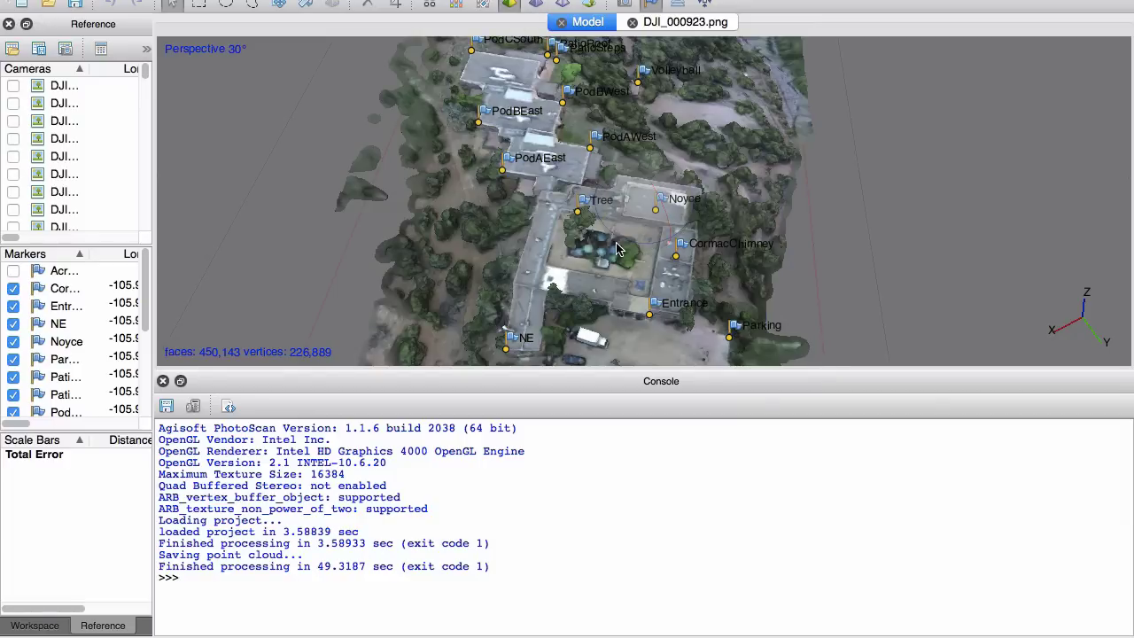
{"action": "mouse_move", "coordinate": [619, 249]}
{"action": "left_mouse_down"}
{"action": "mouse_move", "coordinate": [648, 213]}
{"action": "mouse_move", "coordinate": [626, 203]}
{"action": "left_mouse_up"}
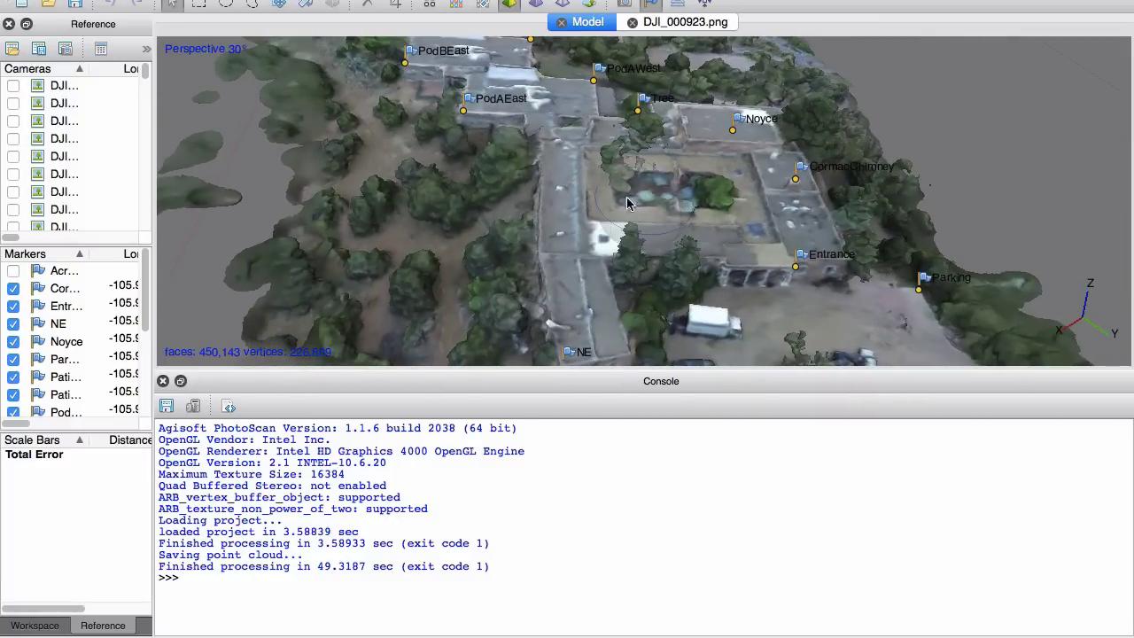
{"action": "left_click", "coordinate": [537, 4]}
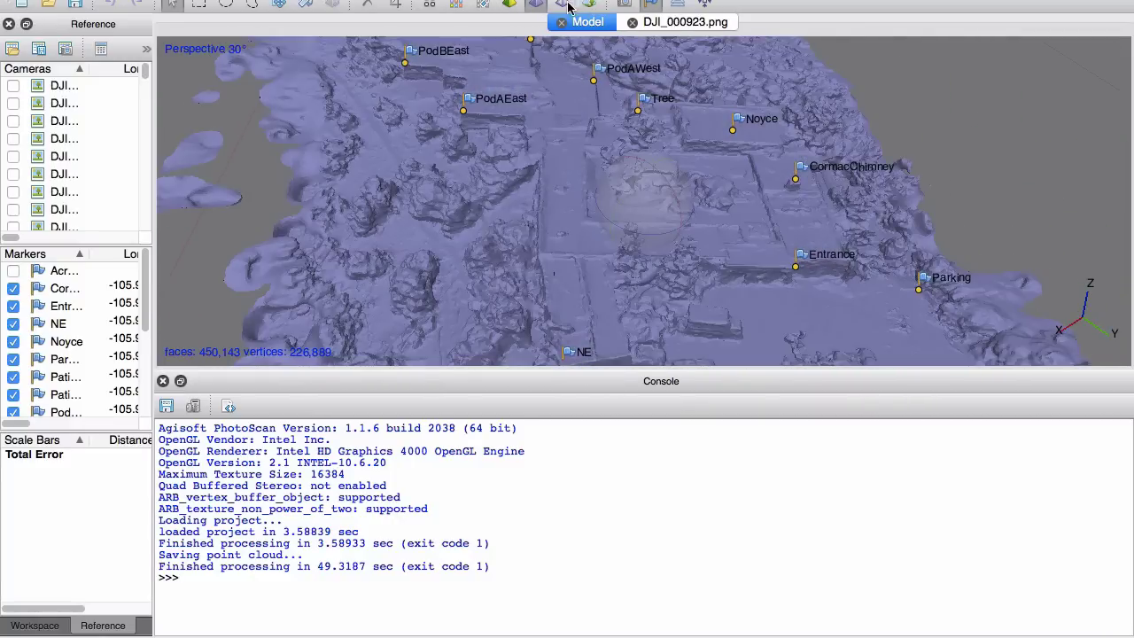
{"action": "key", "text": "t"}
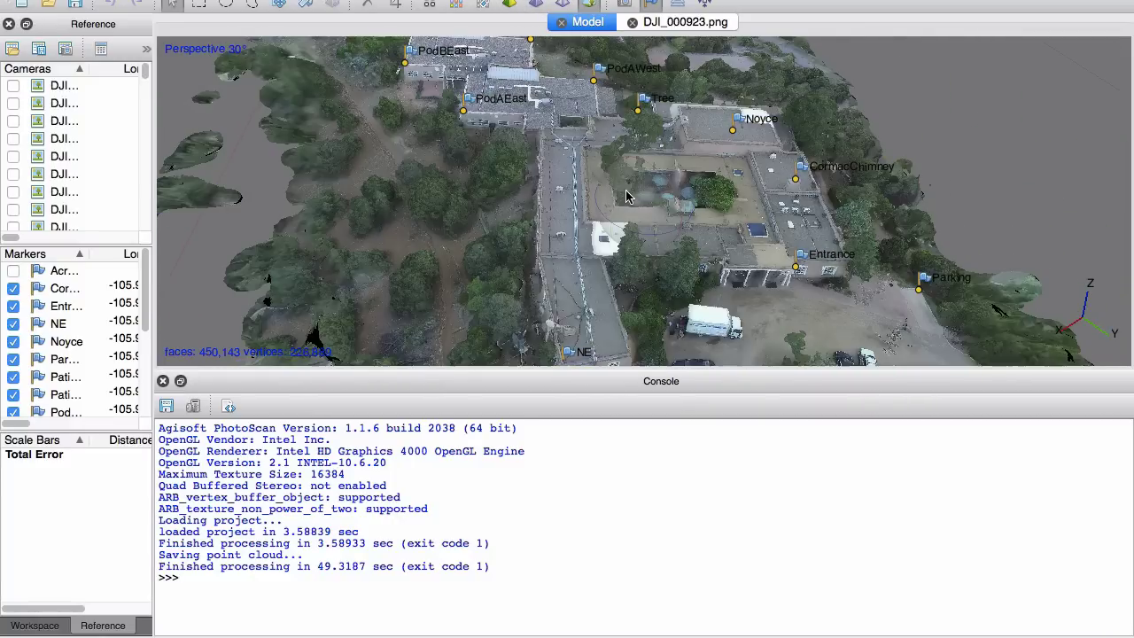
- Orbit and zoom the textured model from the courtyard to the wooded ground beside the buildings
{"action": "left_click_drag", "start_coordinate": [627, 196], "coordinate": [671, 215]}
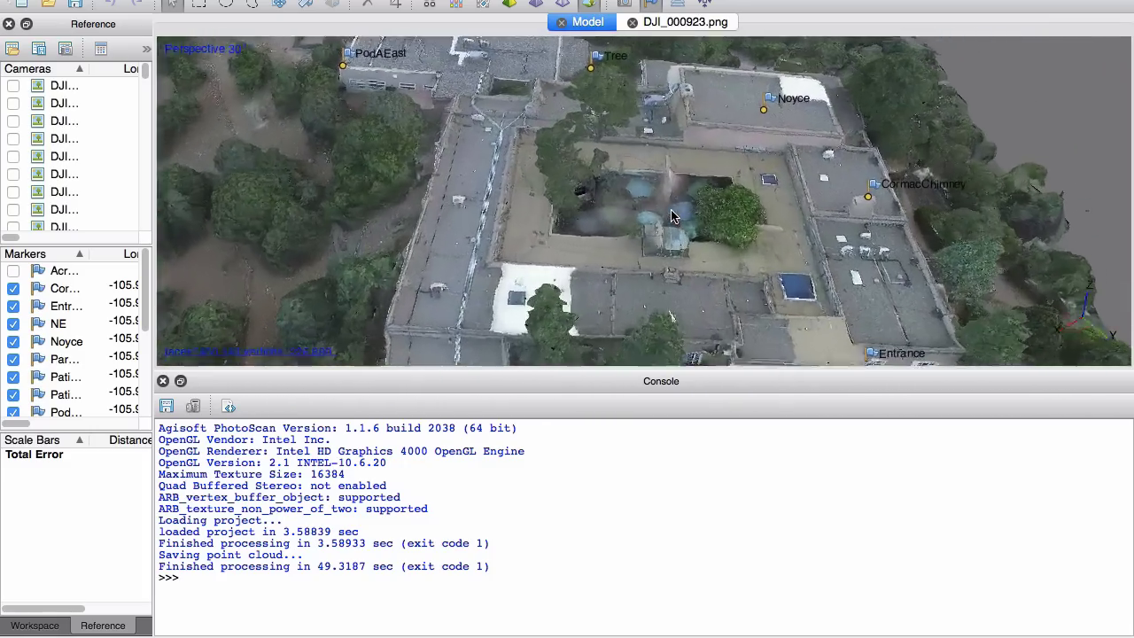
{"action": "scroll", "coordinate": [672, 216], "scroll_direction": "up", "scroll_amount": 5}
{"action": "scroll", "coordinate": [672, 215], "scroll_direction": "down", "scroll_amount": 8}
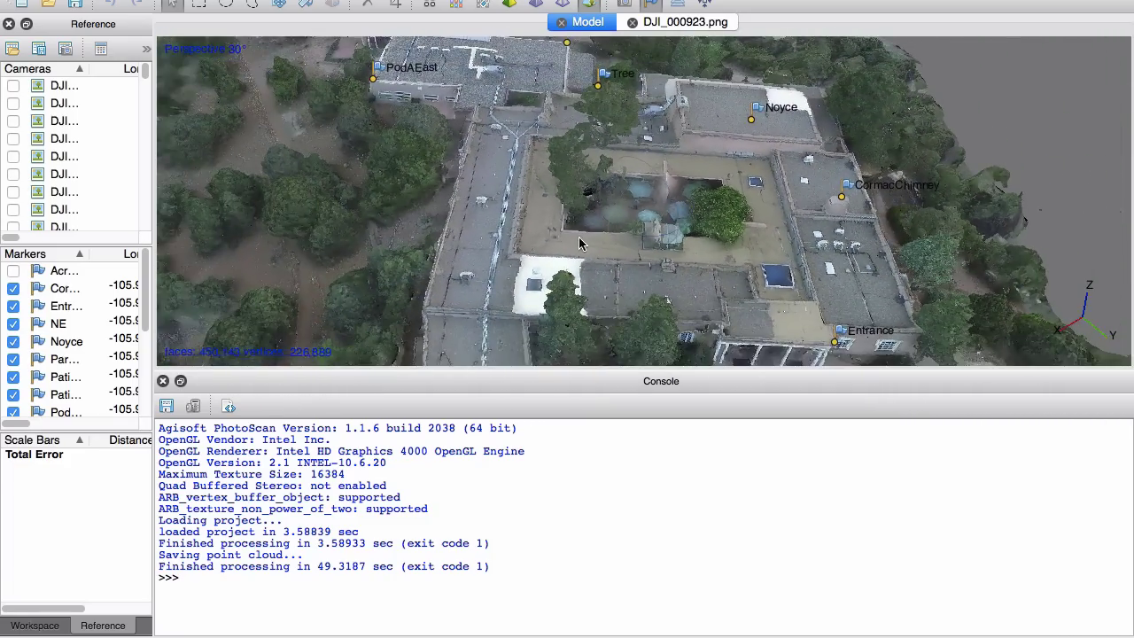
{"action": "mouse_move", "coordinate": [580, 245]}
{"action": "left_mouse_down"}
{"action": "mouse_move", "coordinate": [696, 241]}
{"action": "mouse_move", "coordinate": [719, 218]}
{"action": "mouse_move", "coordinate": [587, 251]}
{"action": "mouse_move", "coordinate": [608, 207]}
{"action": "mouse_move", "coordinate": [653, 228]}
{"action": "mouse_move", "coordinate": [736, 198]}
{"action": "left_mouse_up"}
{"action": "left_click_drag", "start_coordinate": [358, 193], "coordinate": [450, 171]}
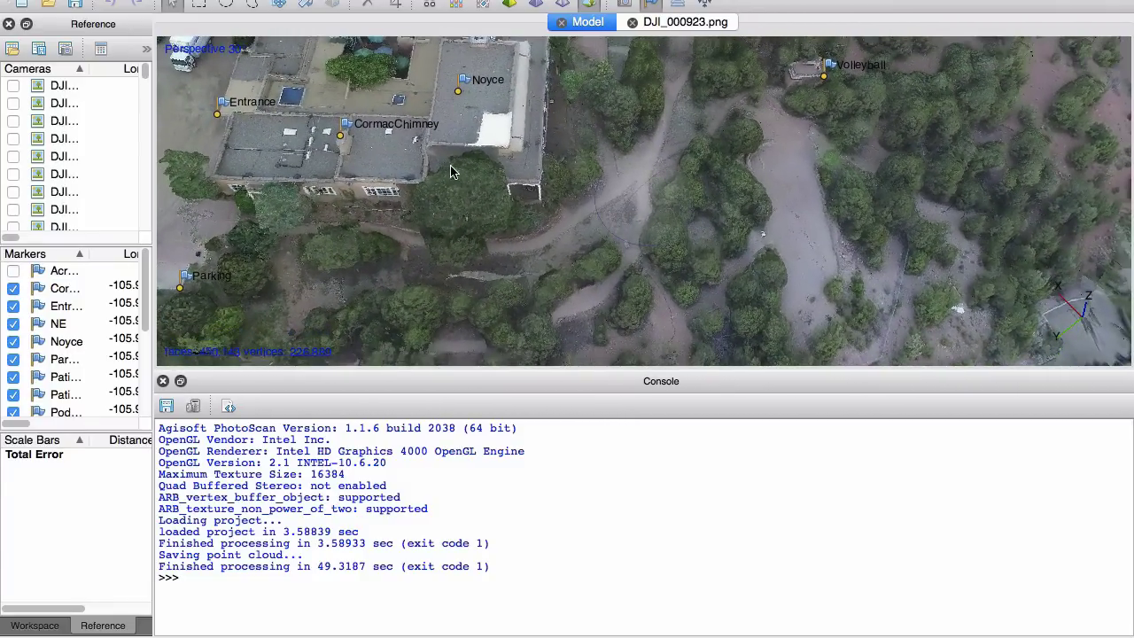
{"action": "left_click_drag", "start_coordinate": [523, 177], "coordinate": [556, 178]}
{"action": "left_click_drag", "start_coordinate": [364, 115], "coordinate": [472, 140]}
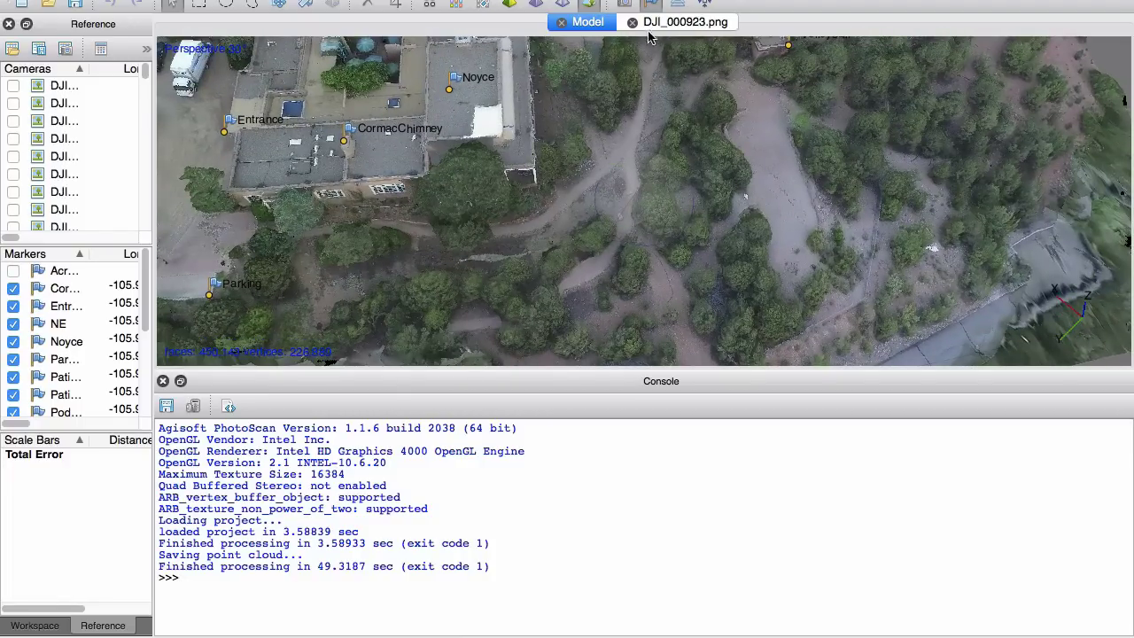
- Show the drone camera positions and zoom out to view them across the whole site
{"action": "left_click", "coordinate": [627, 8]}
{"action": "scroll", "coordinate": [620, 240], "scroll_direction": "down", "scroll_amount": 5}
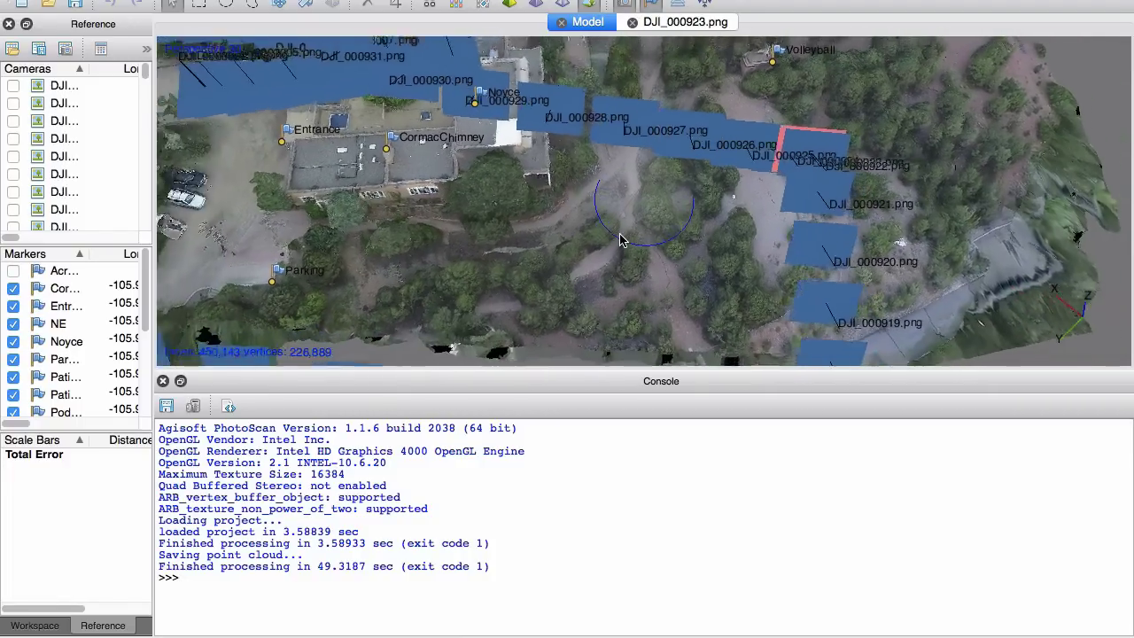
{"action": "left_click_drag", "start_coordinate": [610, 277], "coordinate": [470, 152]}
{"action": "left_click_drag", "start_coordinate": [769, 250], "coordinate": [744, 213]}
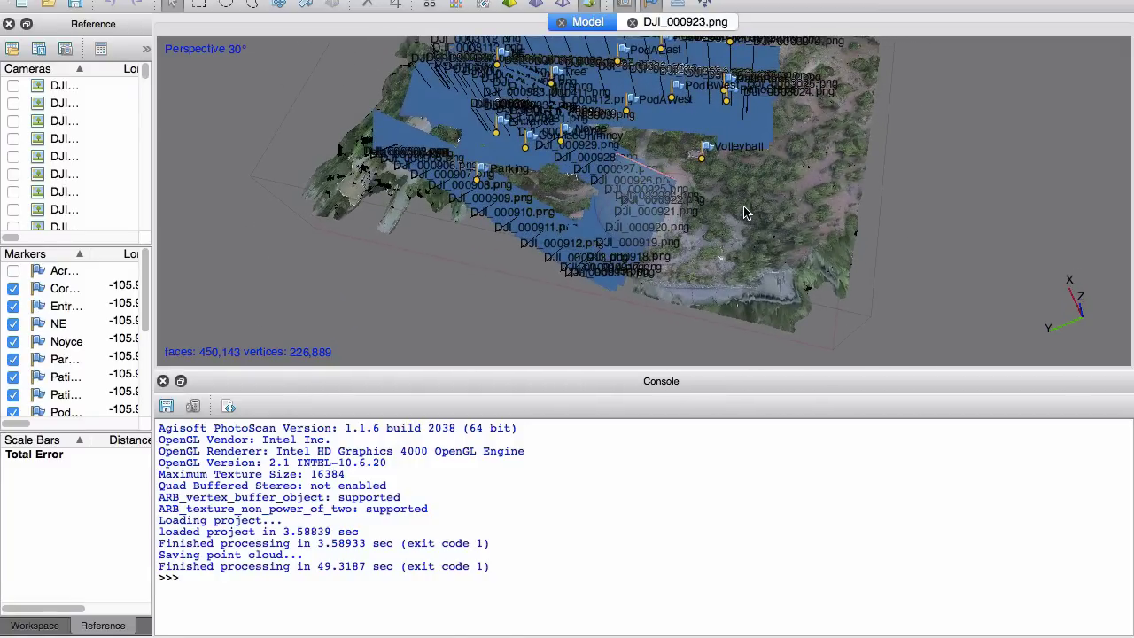
{"action": "key", "text": "super+Tab"}
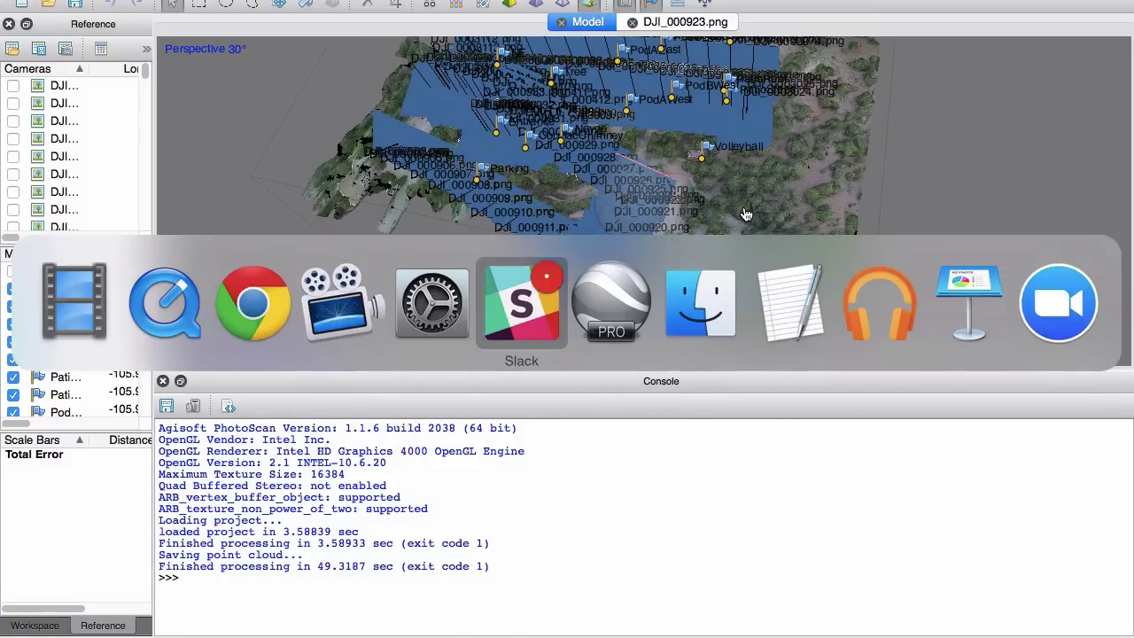
- In Google Earth Pro, zoom, pan and tilt the view toward the horizon over campus
{"action": "key", "text": "super+Tab"}
{"action": "scroll", "coordinate": [573, 328], "scroll_direction": "down", "scroll_amount": 5}
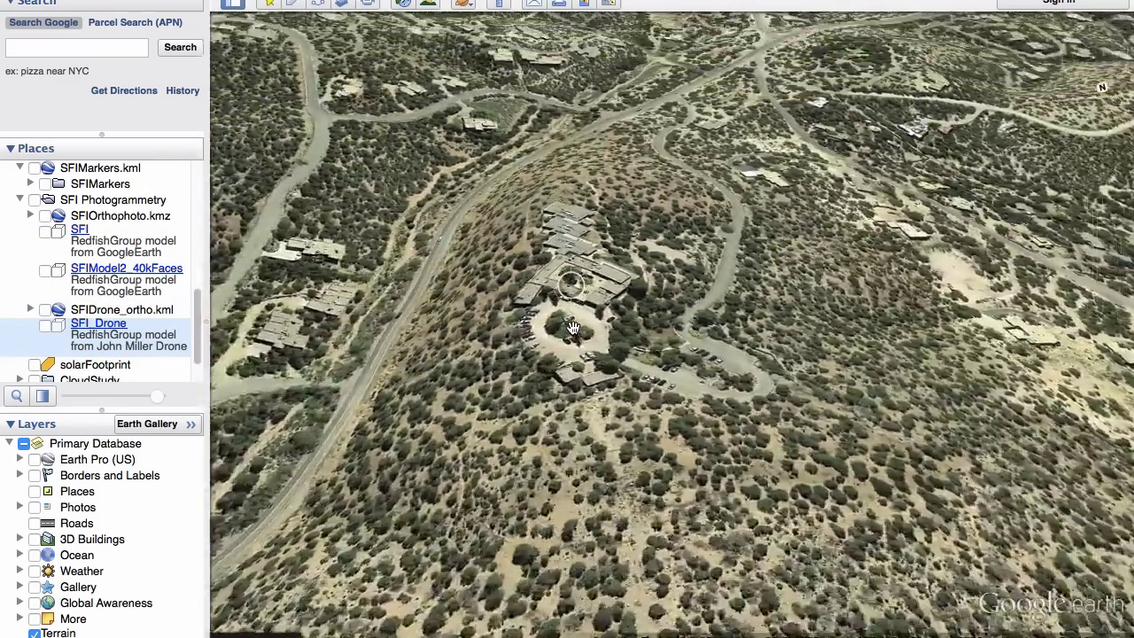
{"action": "left_click_drag", "start_coordinate": [573, 328], "coordinate": [503, 220]}
{"action": "middle_click_drag", "start_coordinate": [504, 202], "coordinate": [501, 280]}
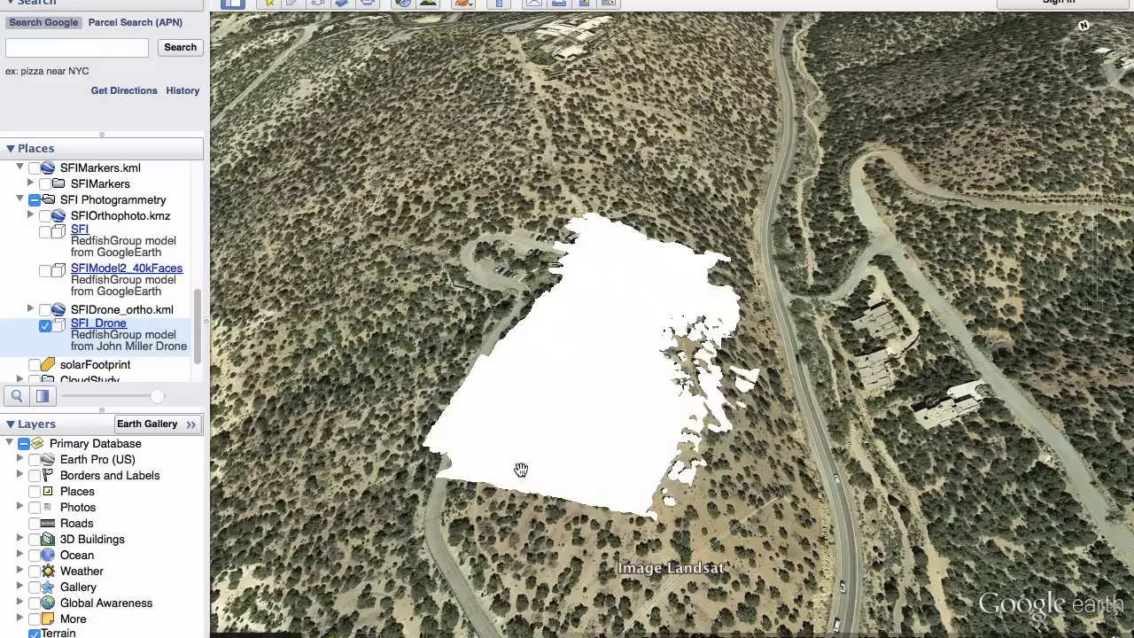
{"action": "scroll", "coordinate": [653, 329], "scroll_direction": "up", "scroll_amount": 2}
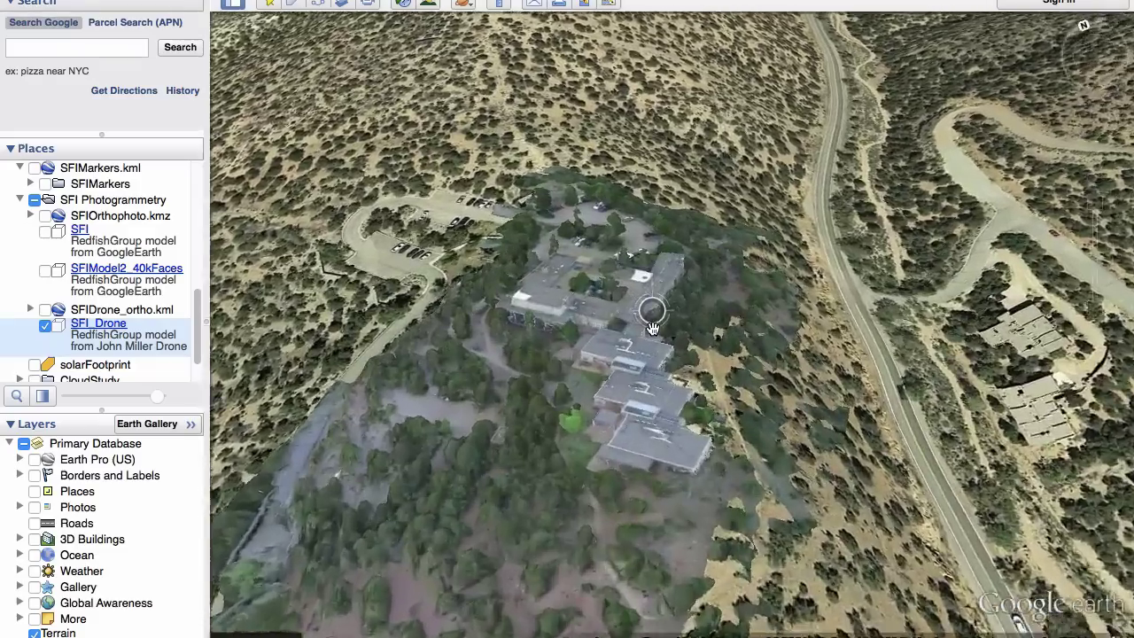
{"action": "scroll", "coordinate": [652, 329], "scroll_direction": "up", "scroll_amount": 2}
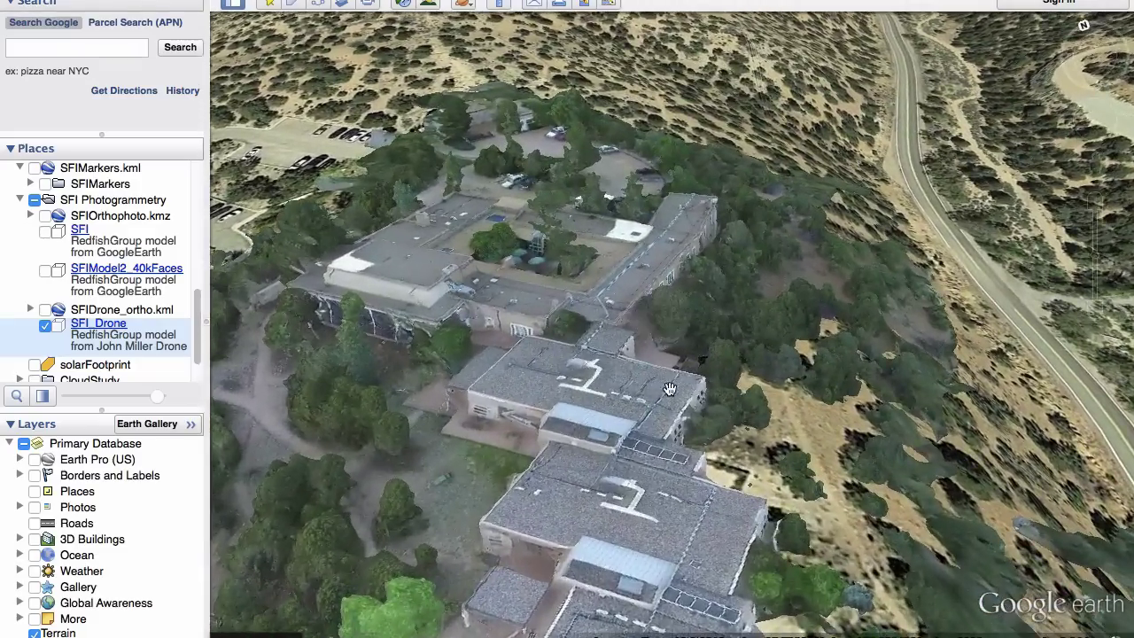
- Orbit around the SFI_Drone campus model, ending in a near top-down view
{"action": "middle_click_drag", "start_coordinate": [670, 390], "coordinate": [402, 380]}
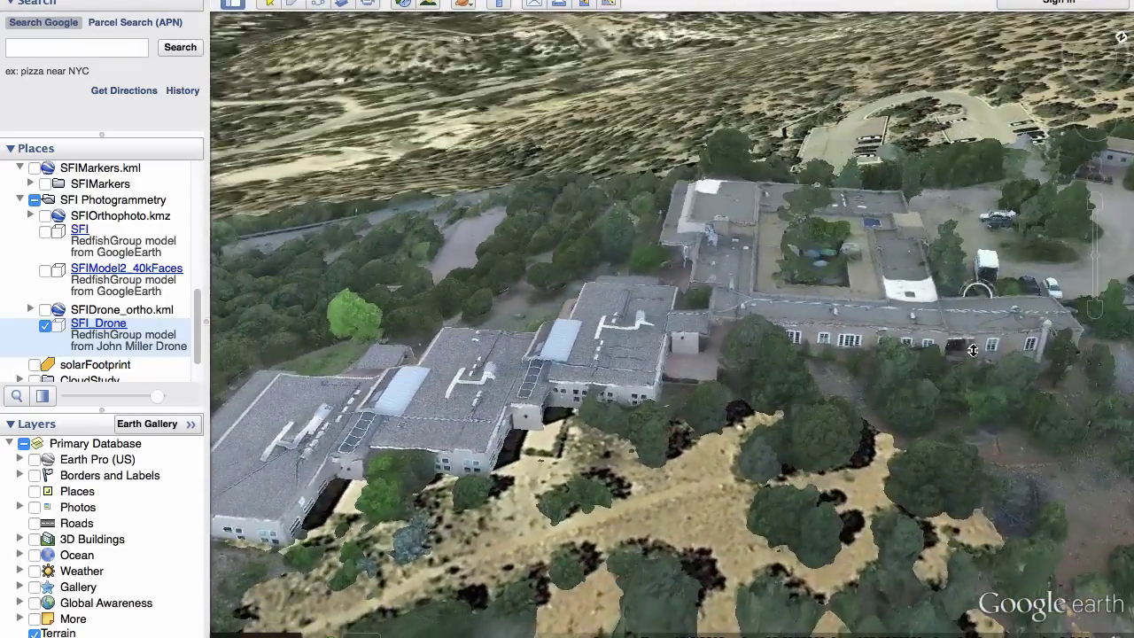
{"action": "middle_click_drag", "start_coordinate": [972, 351], "coordinate": [822, 305]}
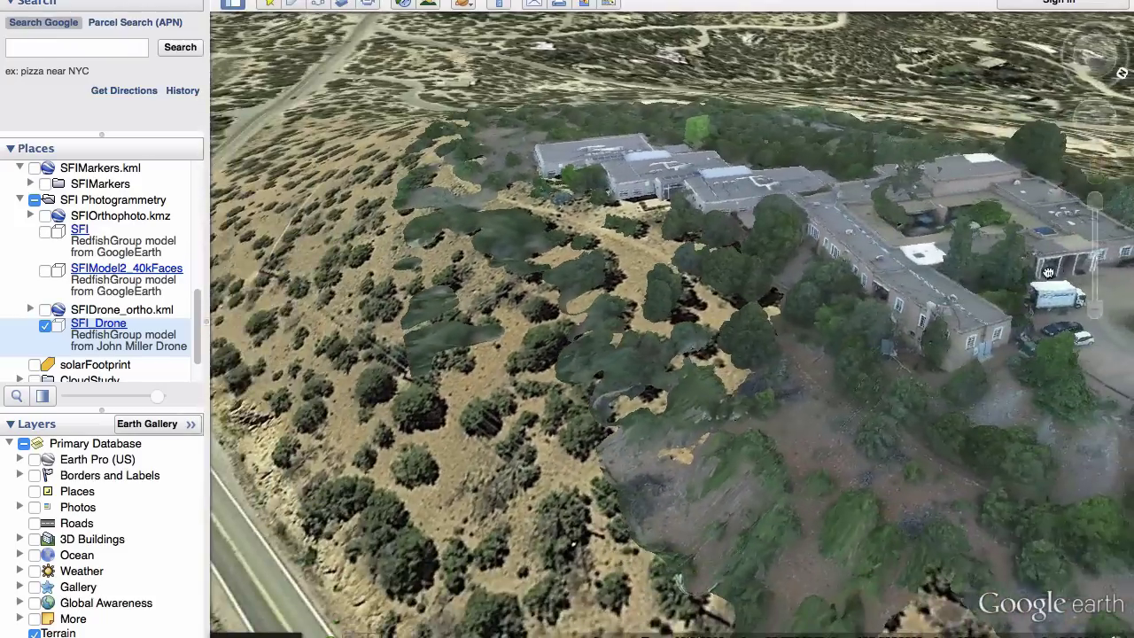
{"action": "left_click_drag", "start_coordinate": [1048, 273], "coordinate": [833, 294]}
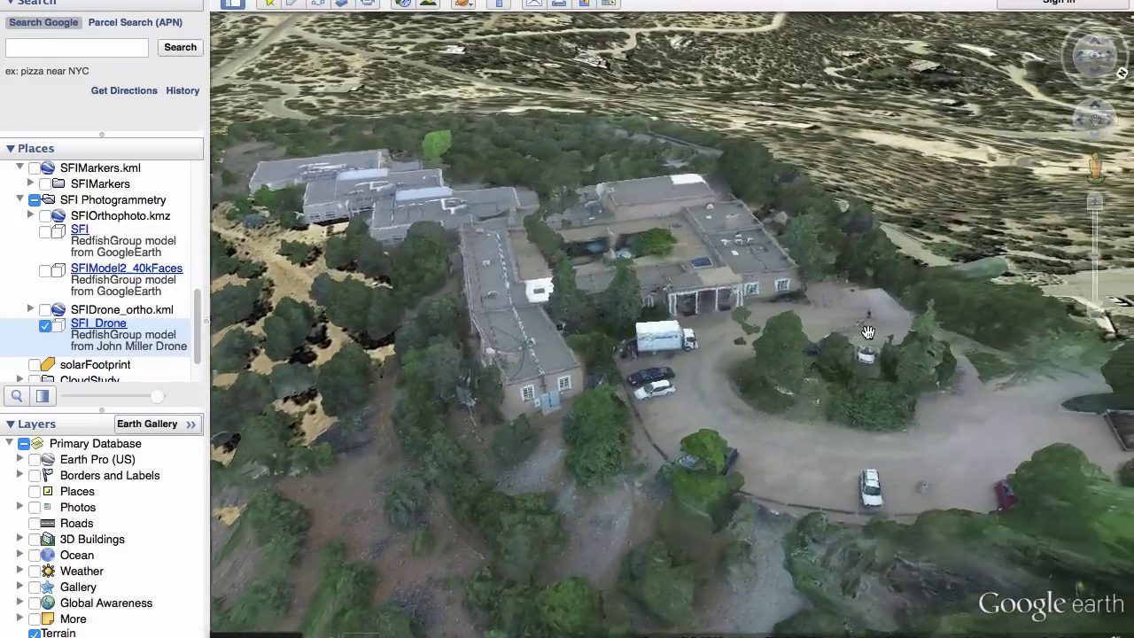
{"action": "mouse_move", "coordinate": [869, 332]}
{"action": "middle_mouse_down"}
{"action": "mouse_move", "coordinate": [814, 357]}
{"action": "mouse_move", "coordinate": [718, 367]}
{"action": "mouse_move", "coordinate": [849, 375]}
{"action": "middle_mouse_up"}
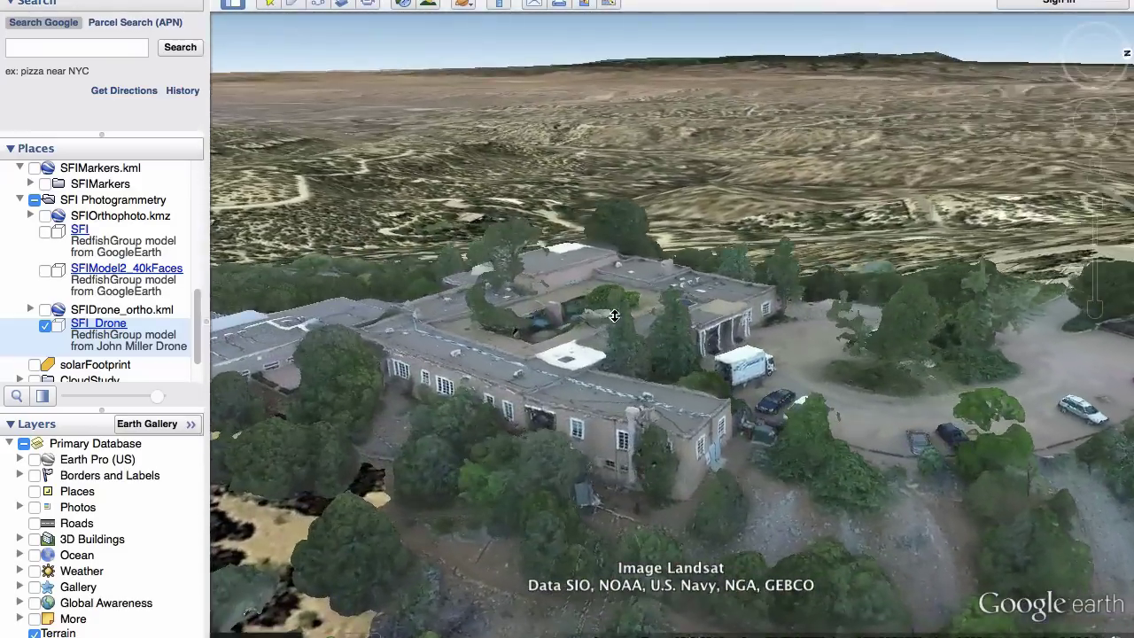
{"action": "middle_click_drag", "start_coordinate": [614, 316], "coordinate": [904, 195]}
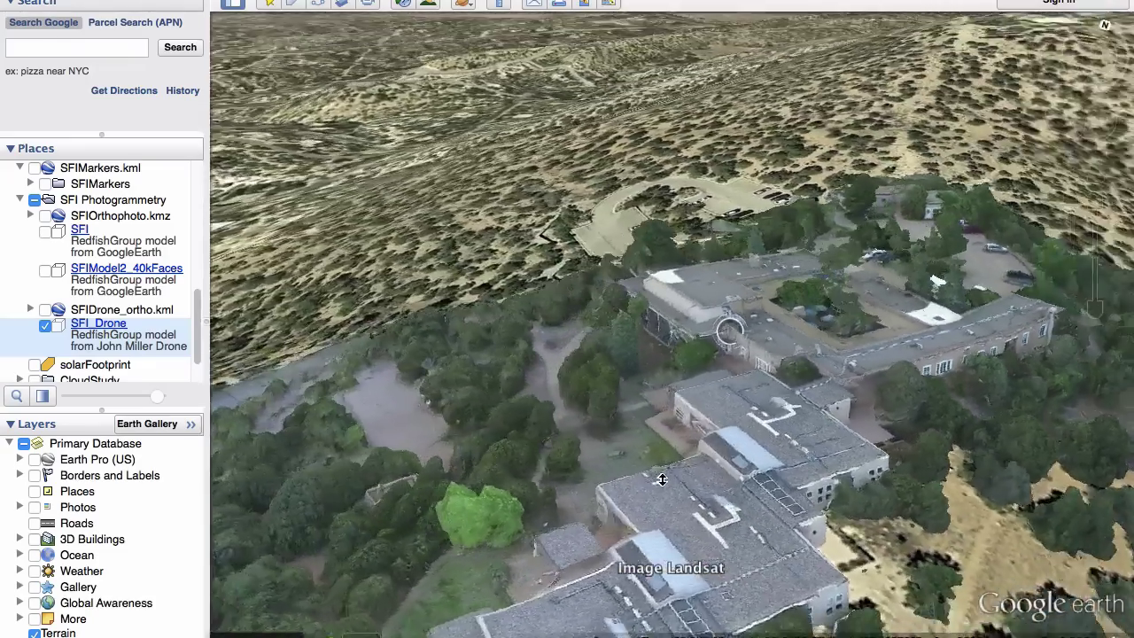
- Open the local SFI.html Potree point-cloud viewer in Chrome
{"action": "key", "text": "super+Tab"}
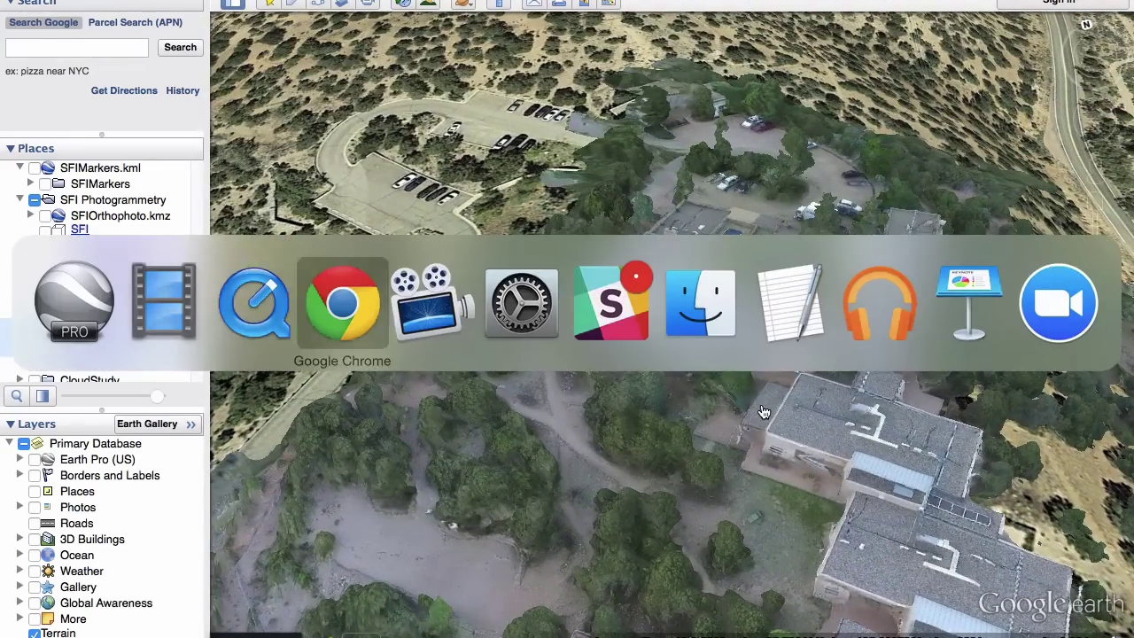
{"action": "key", "text": "super+Tab"}
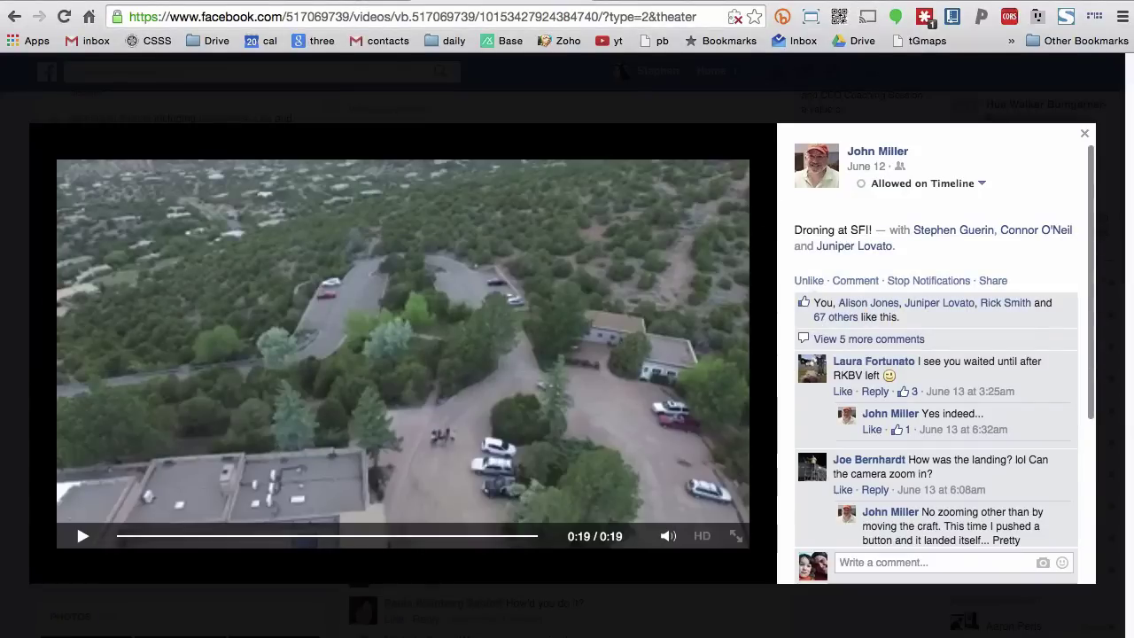
{"action": "key", "text": "super+t"}
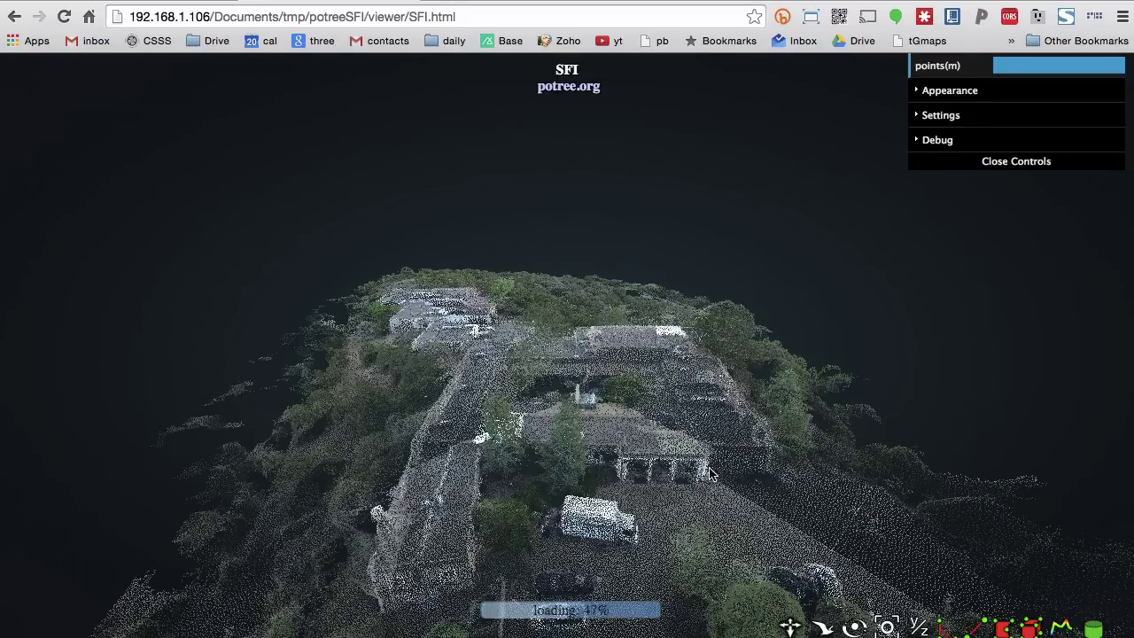
- Orbit and zoom the SFI campus point cloud to an oblique view of the buildings
{"action": "left_click_drag", "start_coordinate": [772, 461], "coordinate": [557, 494]}
{"action": "scroll", "coordinate": [555, 498], "scroll_direction": "up", "scroll_amount": 5}
{"action": "scroll", "coordinate": [557, 496], "scroll_direction": "down", "scroll_amount": 8}
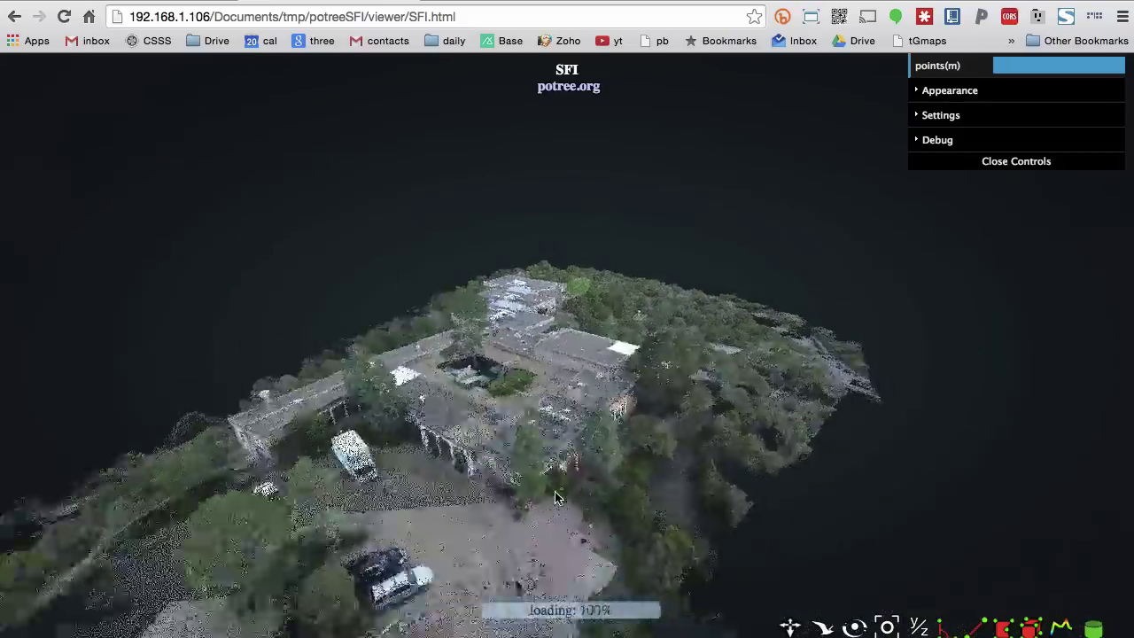
{"action": "scroll", "coordinate": [541, 489], "scroll_direction": "up", "scroll_amount": 6}
{"action": "scroll", "coordinate": [529, 483], "scroll_direction": "down", "scroll_amount": 5}
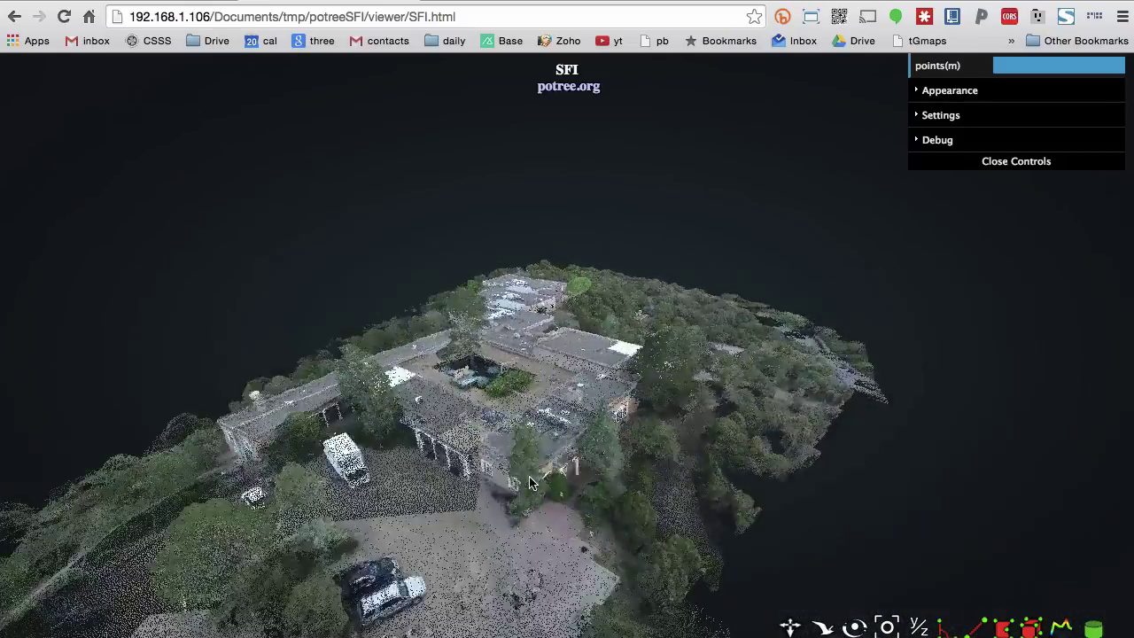
{"action": "left_click_drag", "start_coordinate": [532, 478], "coordinate": [544, 456]}
{"action": "scroll", "coordinate": [544, 456], "scroll_direction": "up", "scroll_amount": 3}
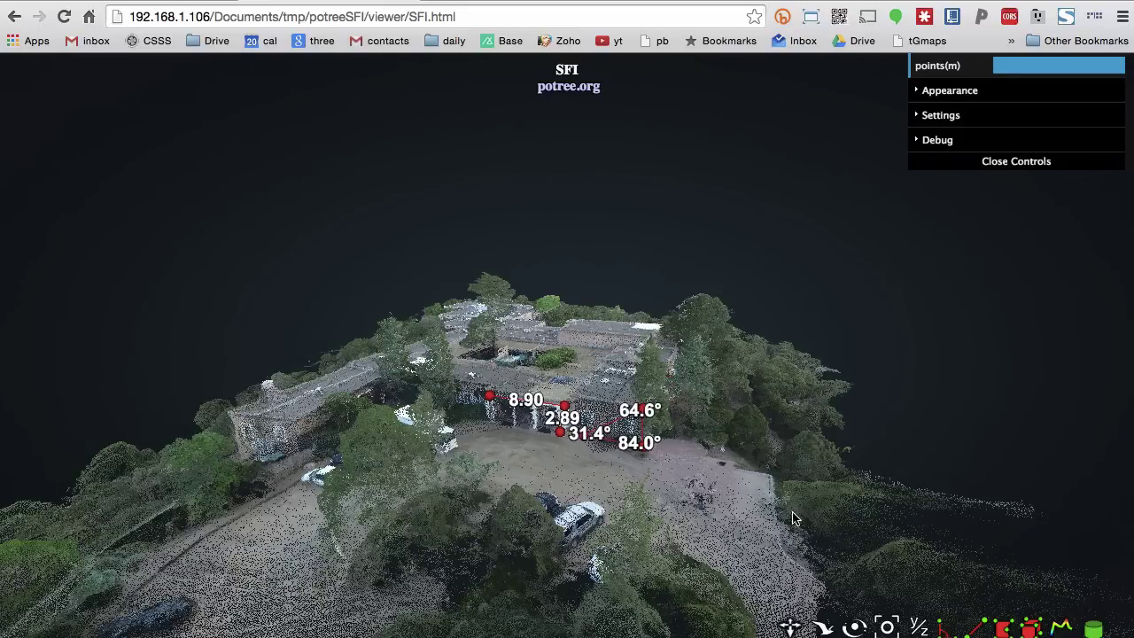
- View the distance and angle measurements from other sides, then load the scanned-person viewer tab
{"action": "left_click_drag", "start_coordinate": [794, 518], "coordinate": [842, 532]}
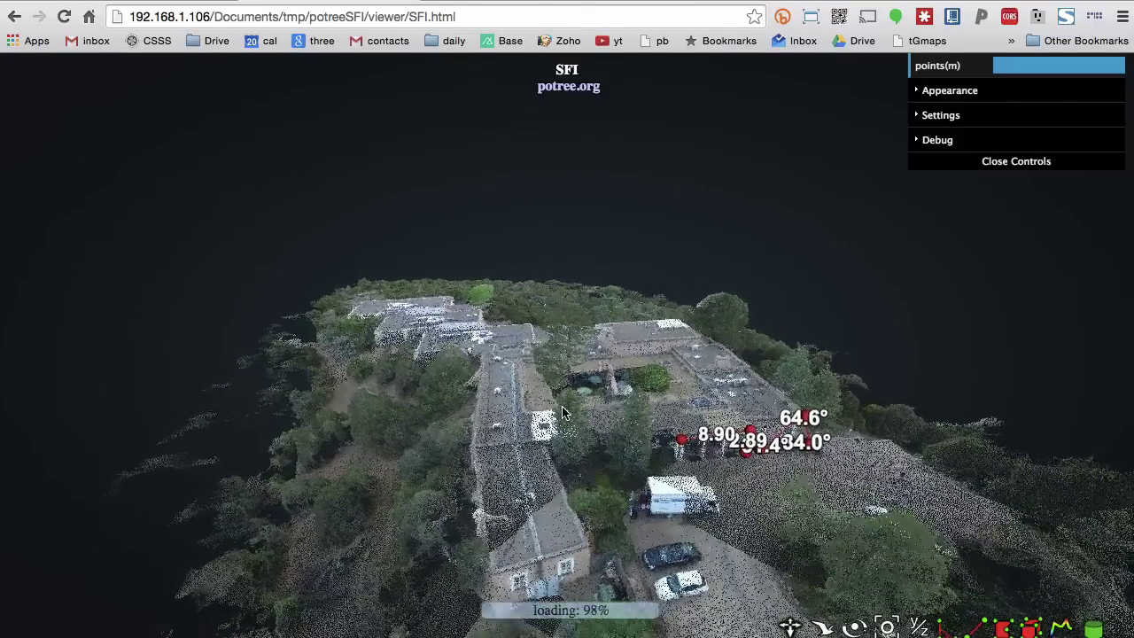
{"action": "left_click_drag", "start_coordinate": [562, 412], "coordinate": [543, 479]}
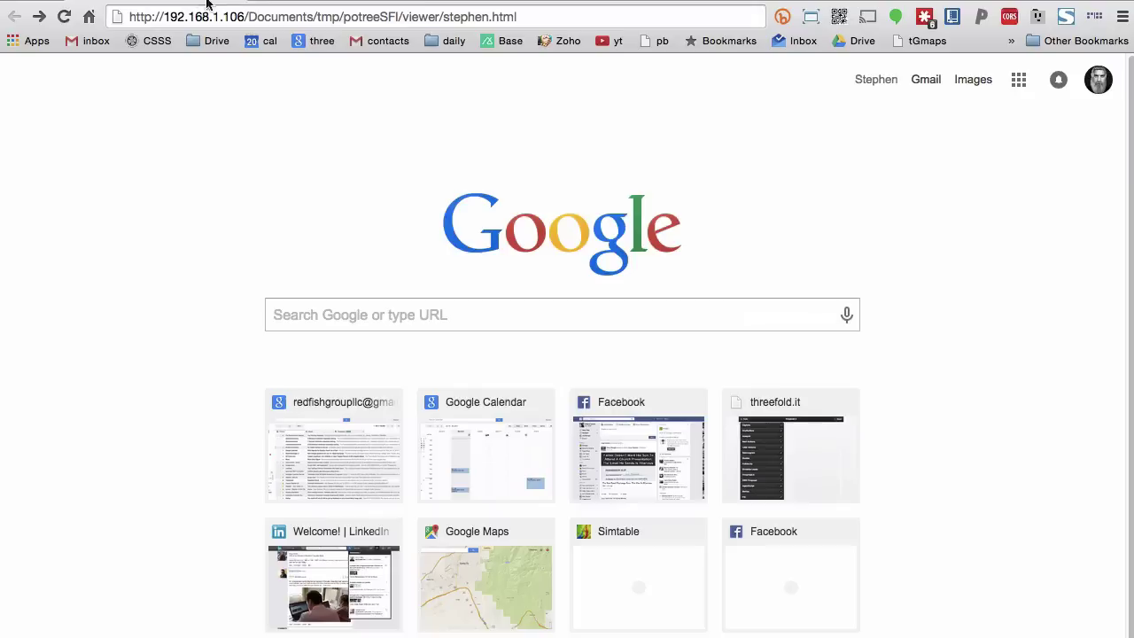
{"action": "left_click", "coordinate": [235, 12]}
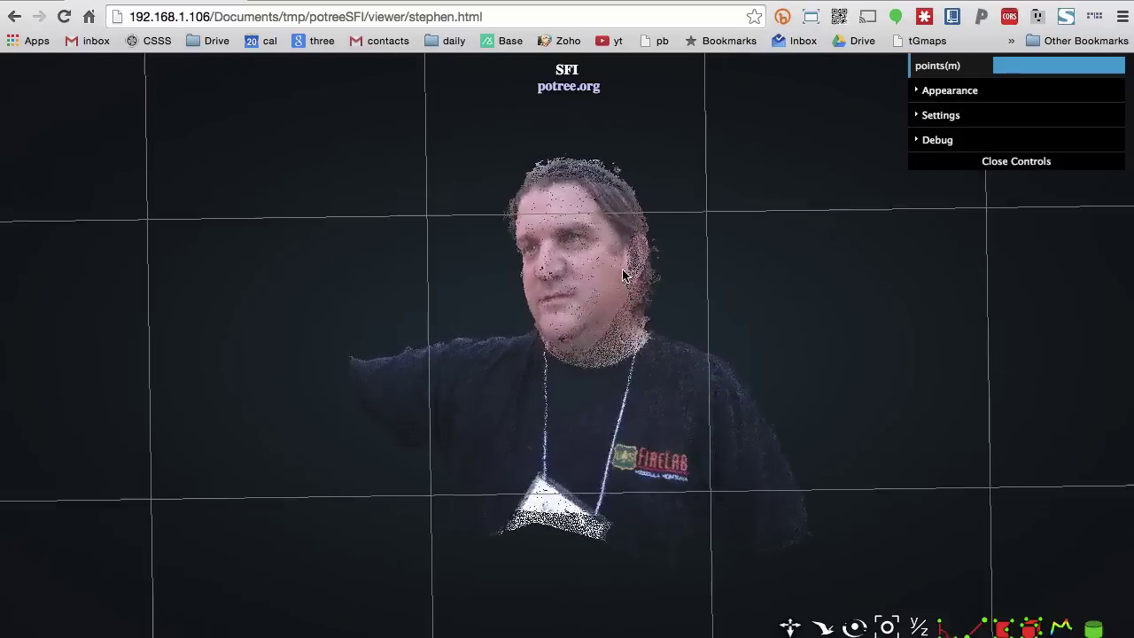
- Orbit around the head-and-shoulders point cloud of the scanned person
{"action": "left_click_drag", "start_coordinate": [619, 295], "coordinate": [708, 362]}
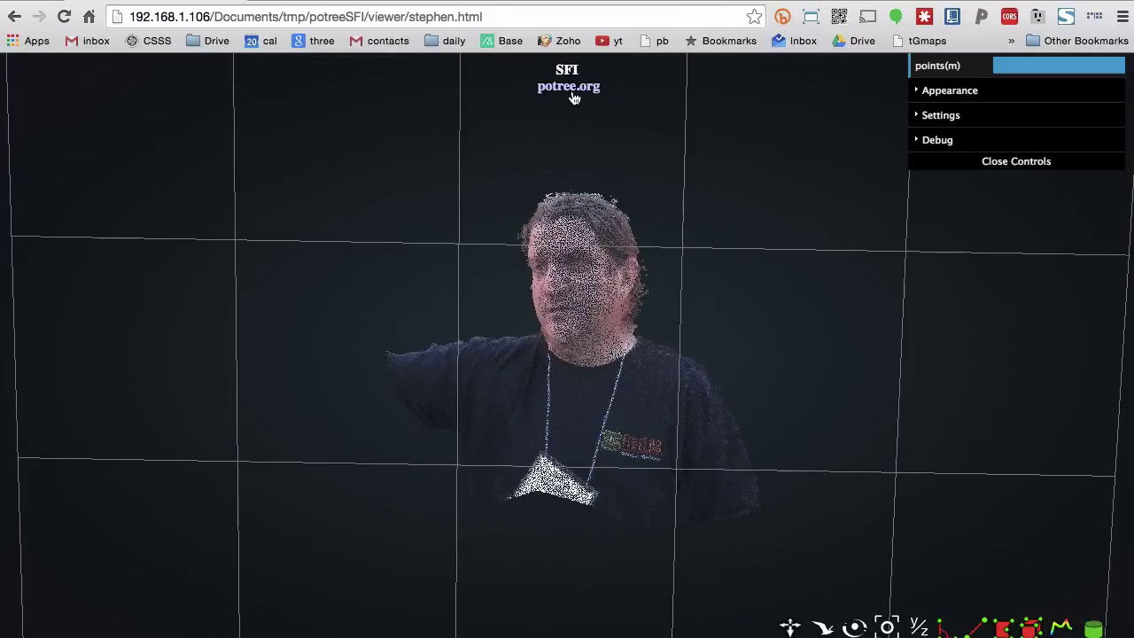